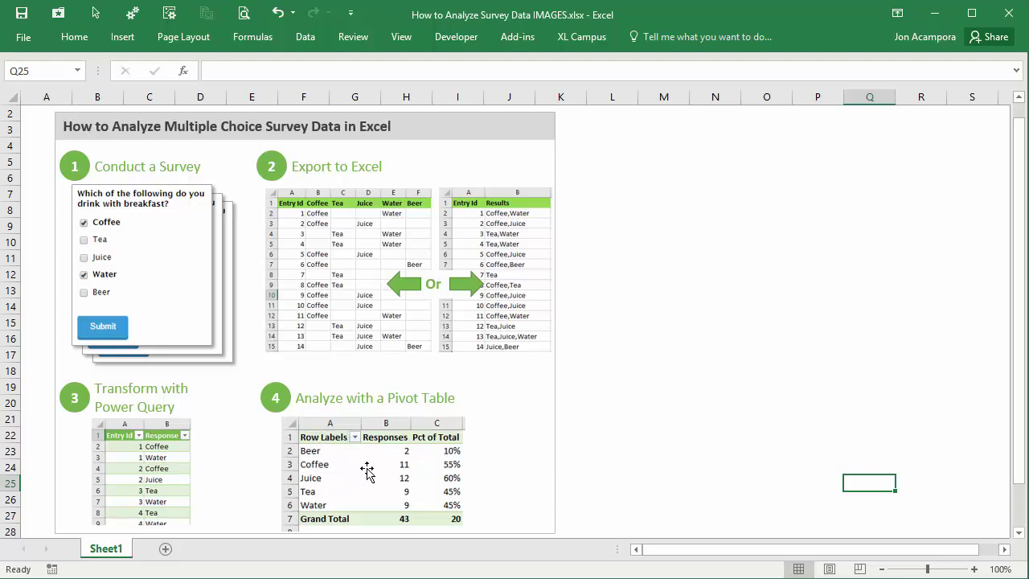
Switch to the survey data workbook and examine the drink columns and the first entry's answers on the Responses sheet
left_click(934, 14)
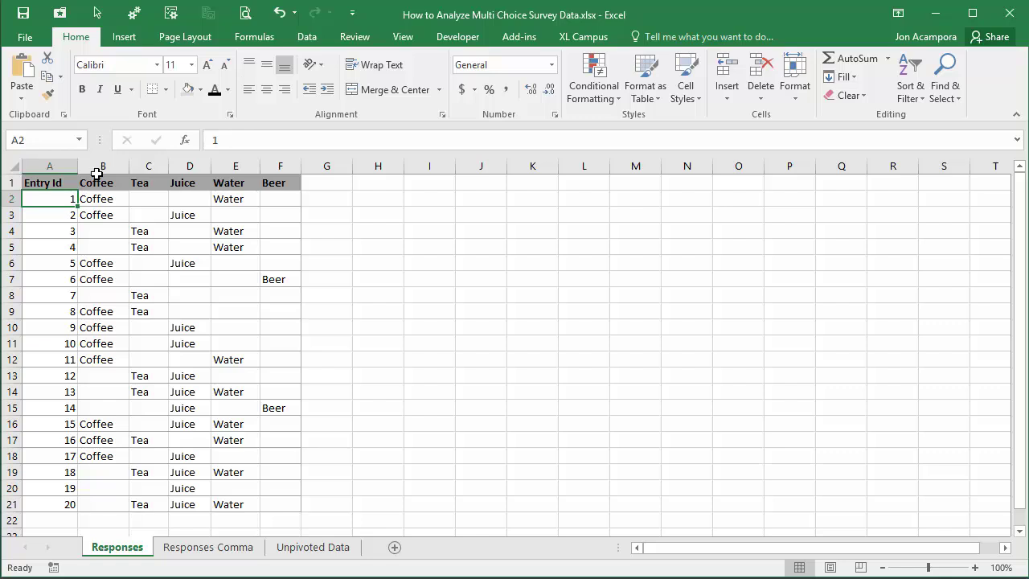
left_click_drag(98, 179, 268, 182)
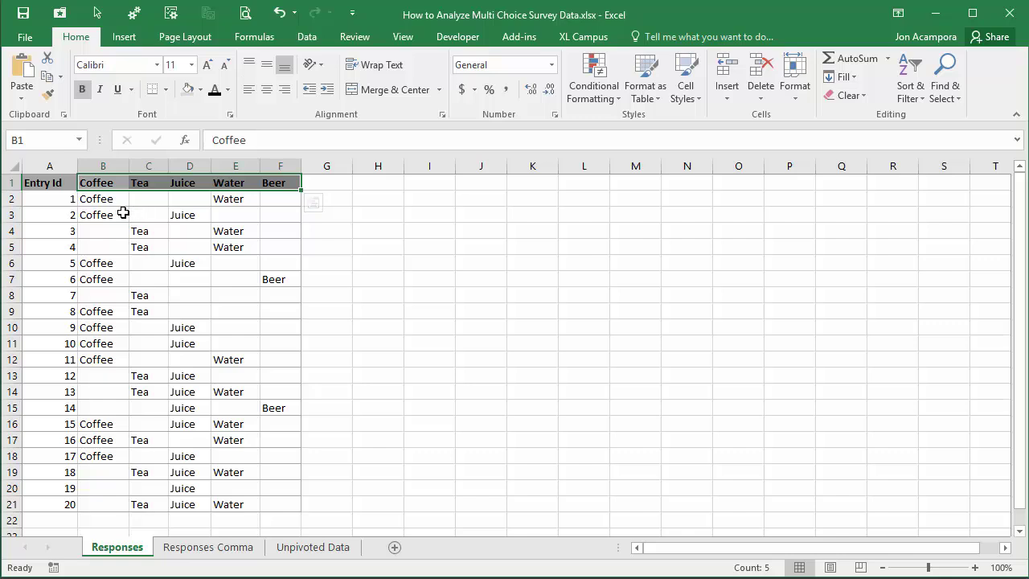
left_click(24, 200)
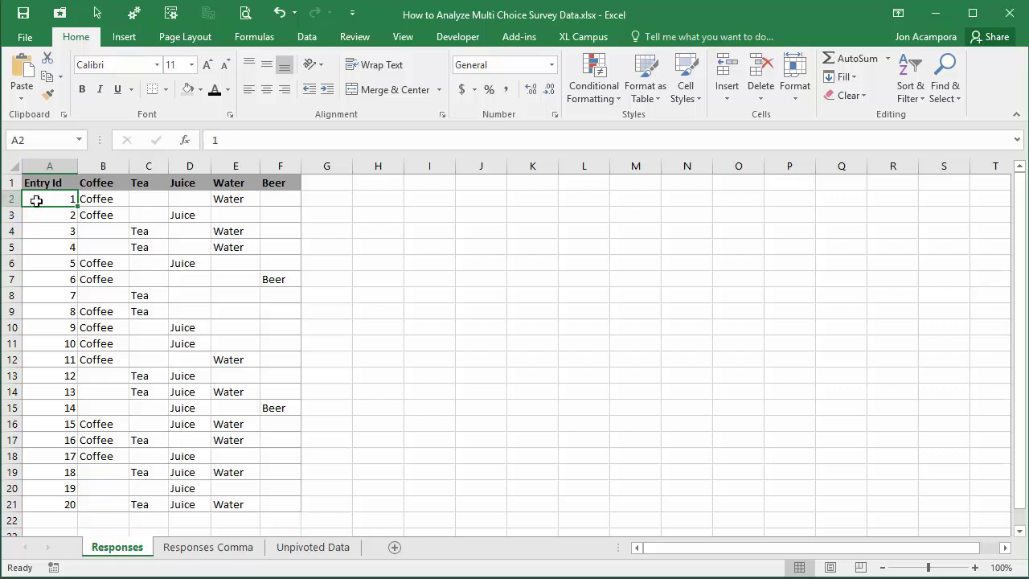
left_click(96, 200)
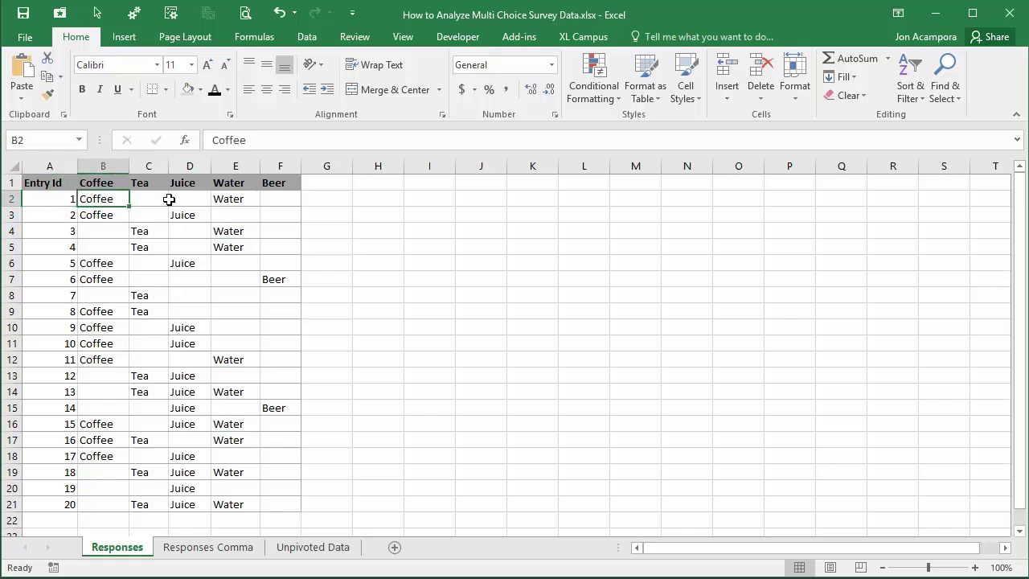
left_click(222, 200)
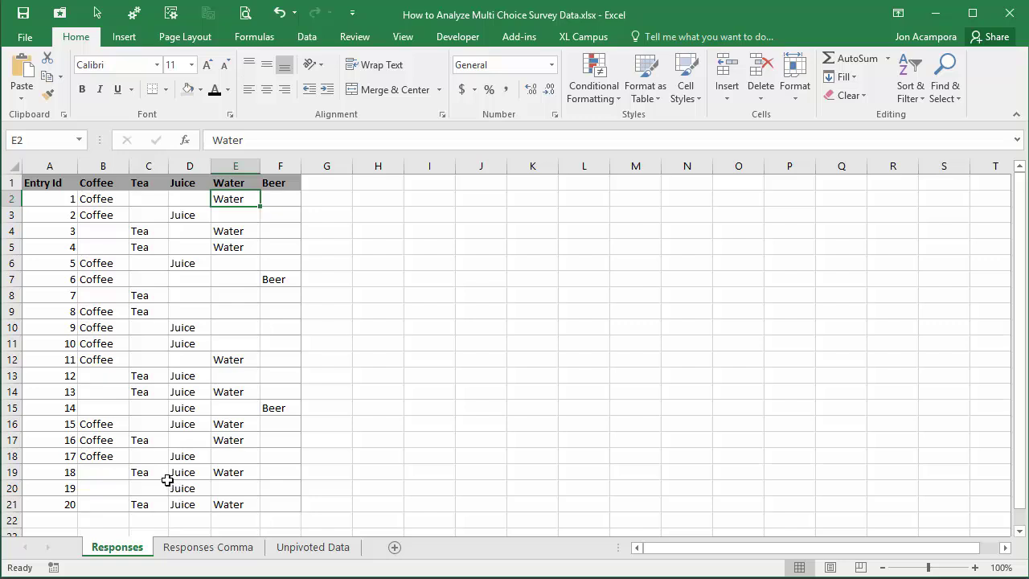
Examine the comma-separated answers in the Results column of the Responses Comma sheet
left_click(193, 550)
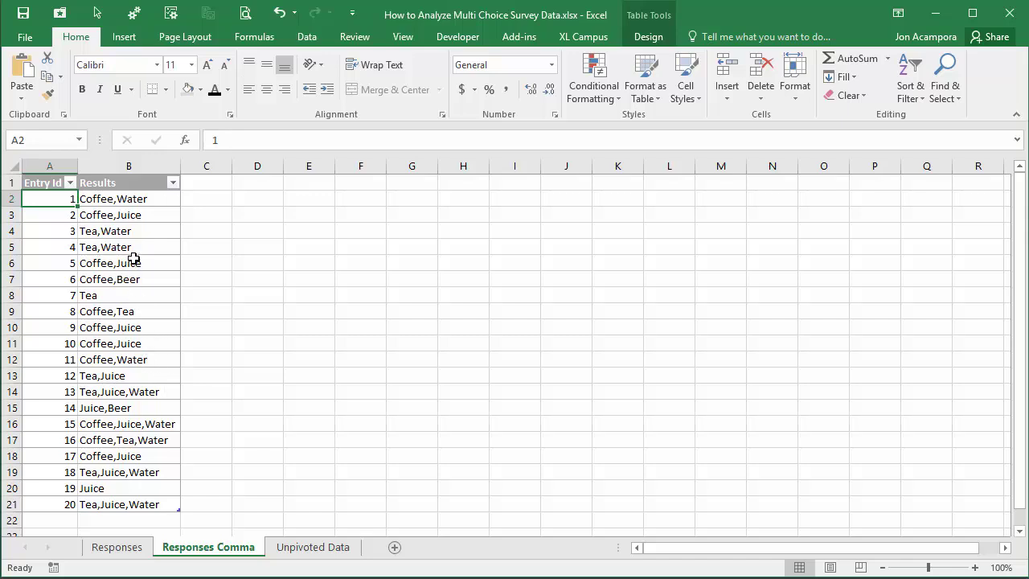
left_click(133, 165)
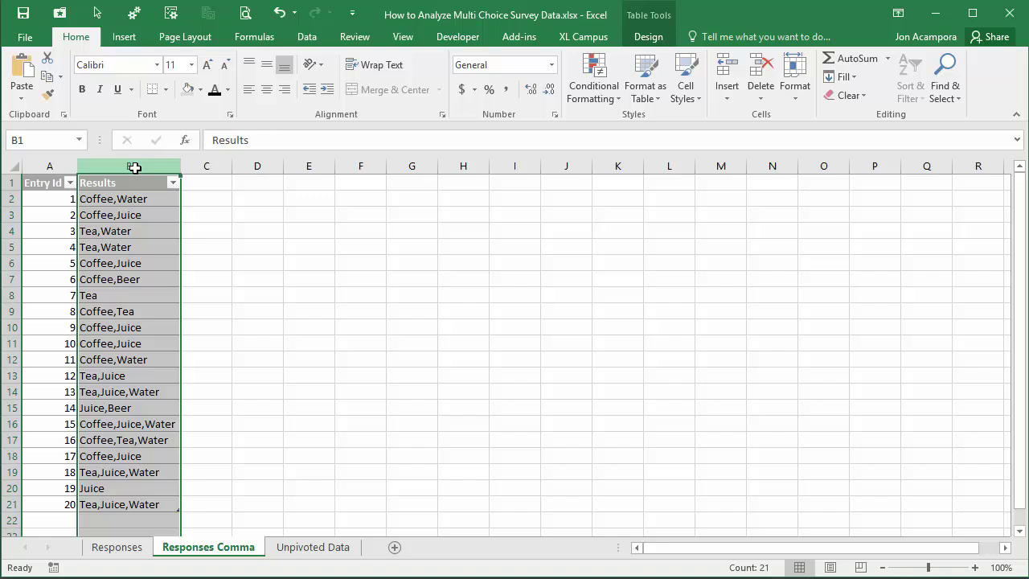
left_click(137, 199)
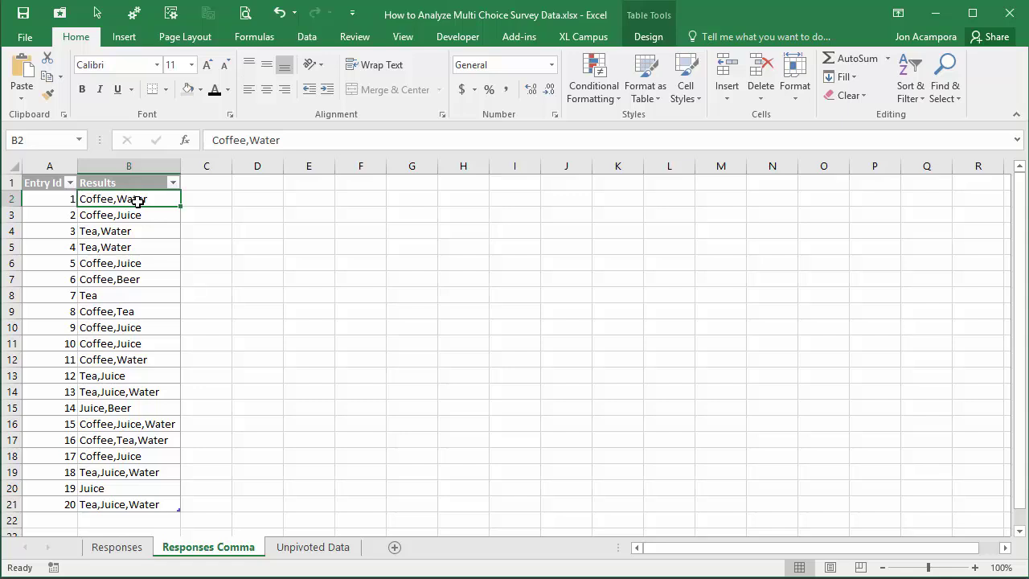
Compare the Responses layout with the Unpivoted Data sheet, examining how each entry's answers are listed in the Value column
left_click(111, 547)
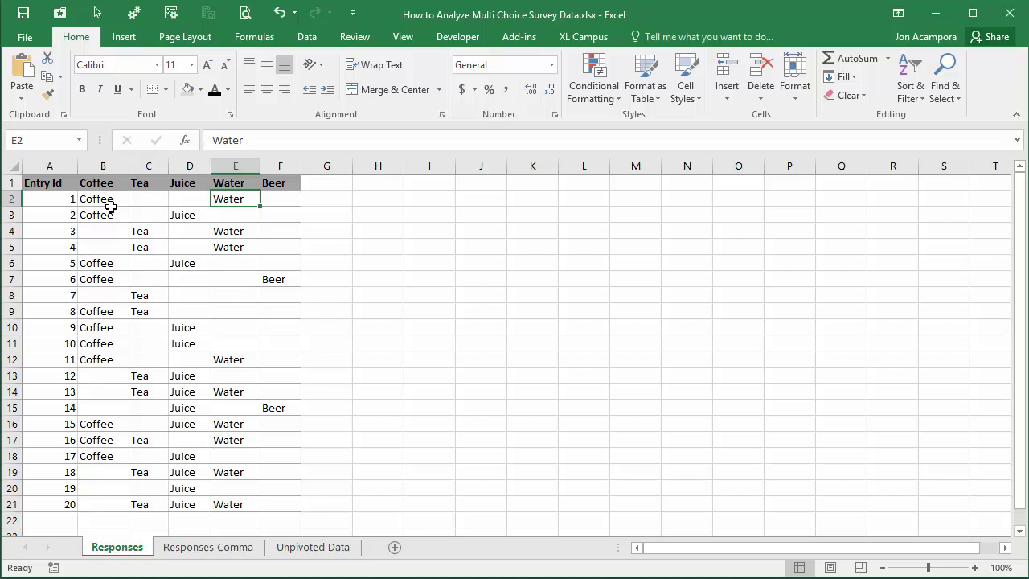
left_click(311, 547)
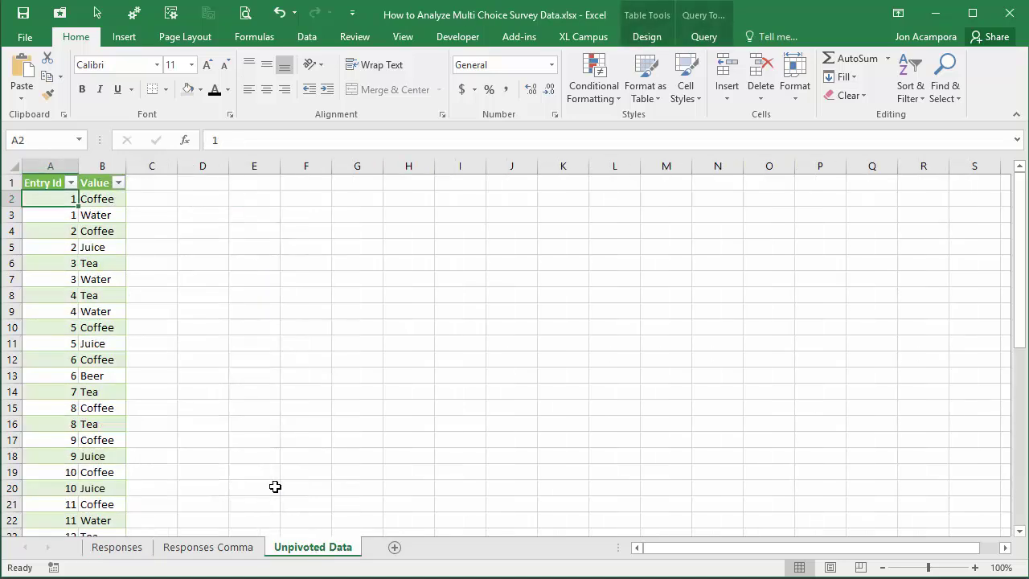
left_click(97, 167)
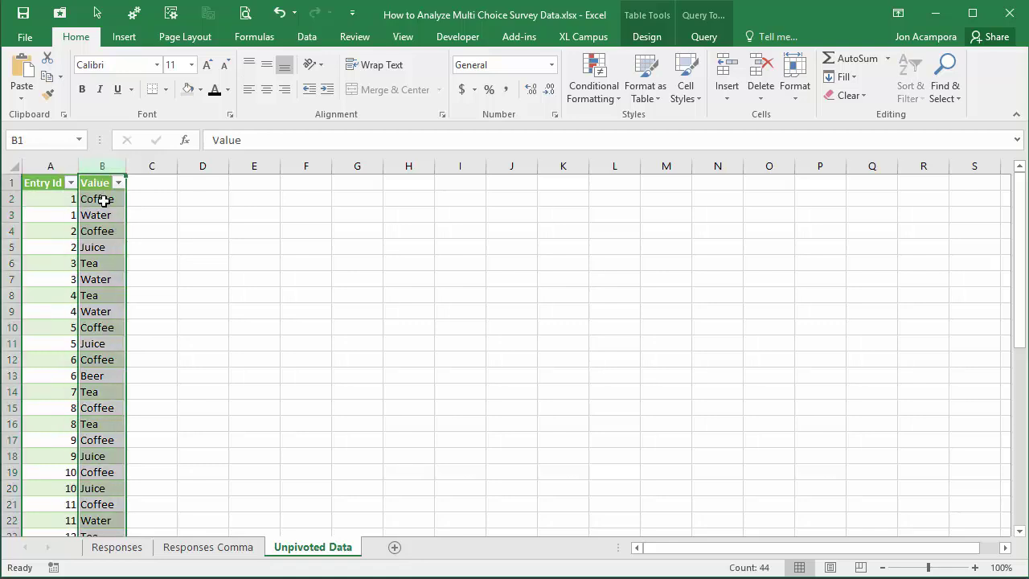
left_click(54, 197)
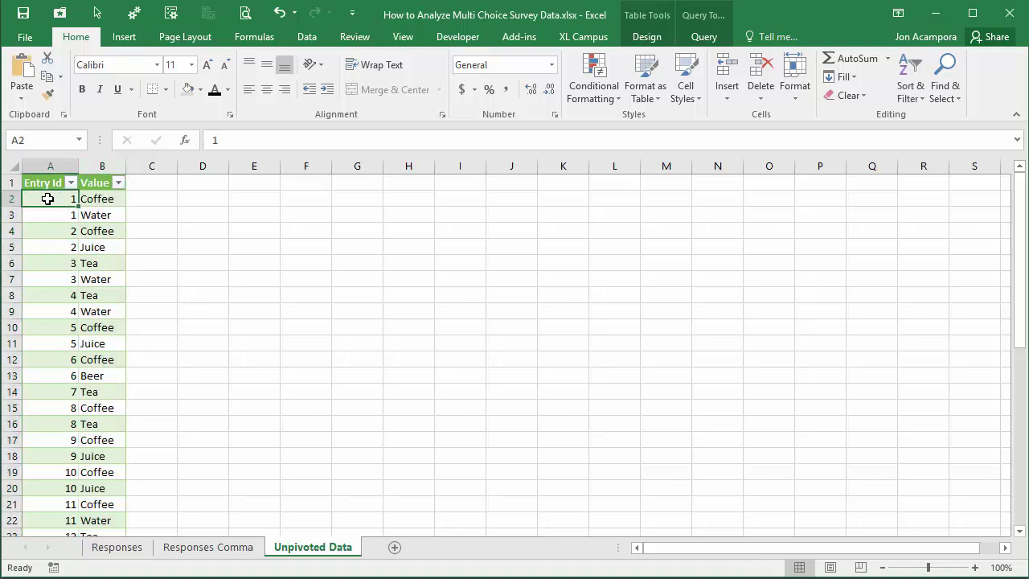
left_click_drag(47, 199, 48, 212)
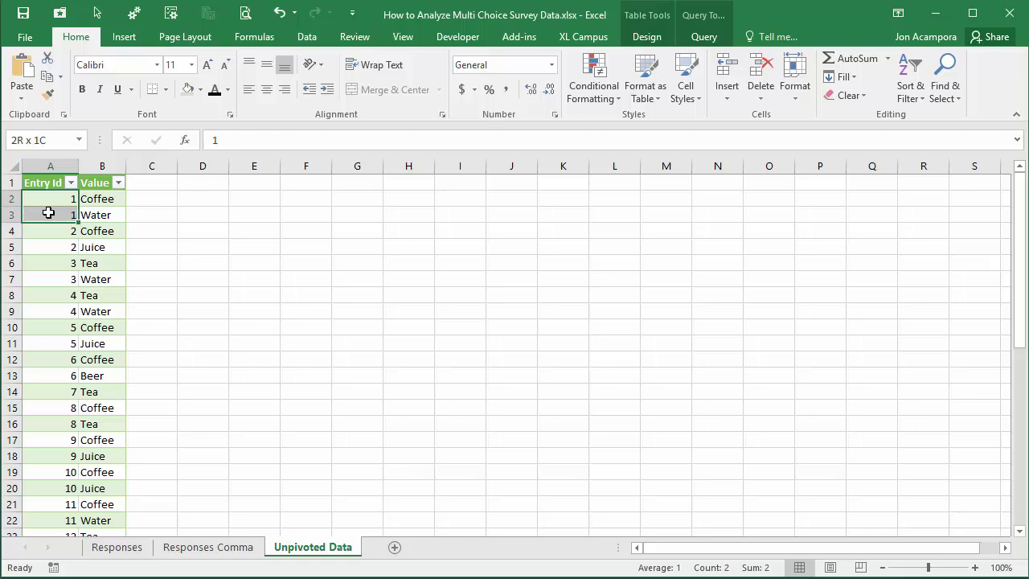
left_click_drag(48, 212, 90, 211)
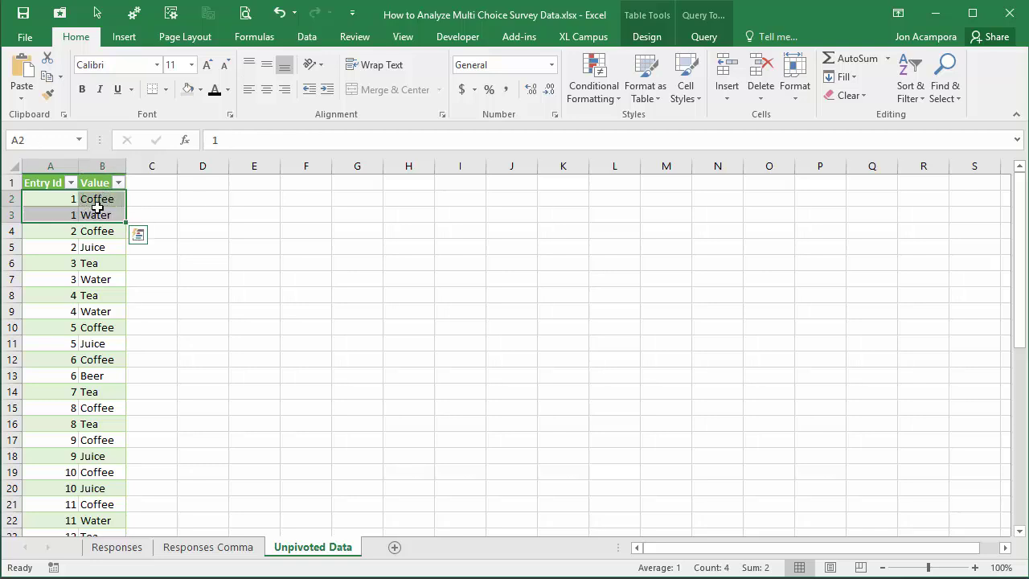
left_click_drag(61, 231, 96, 307)
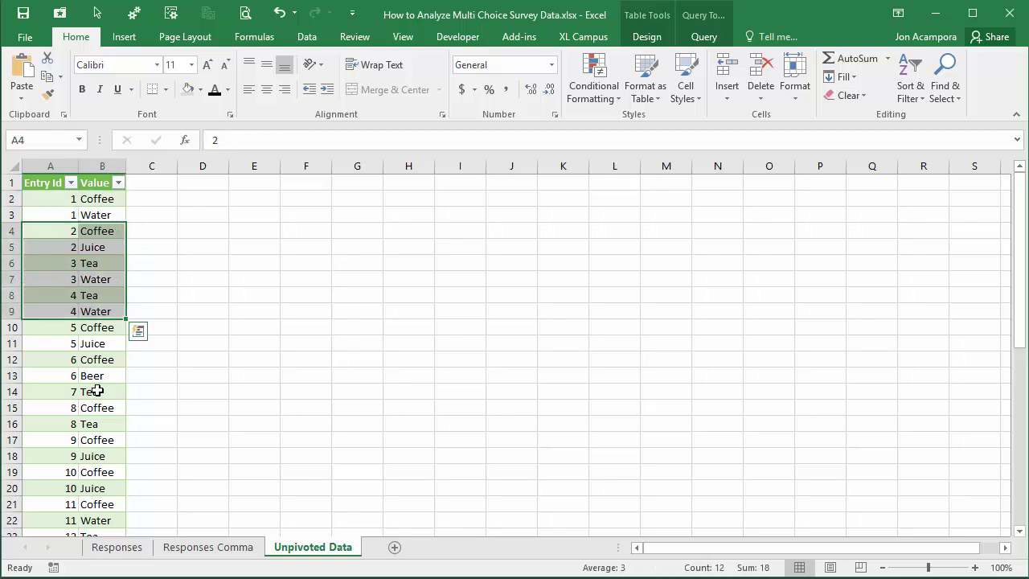
left_click(122, 548)
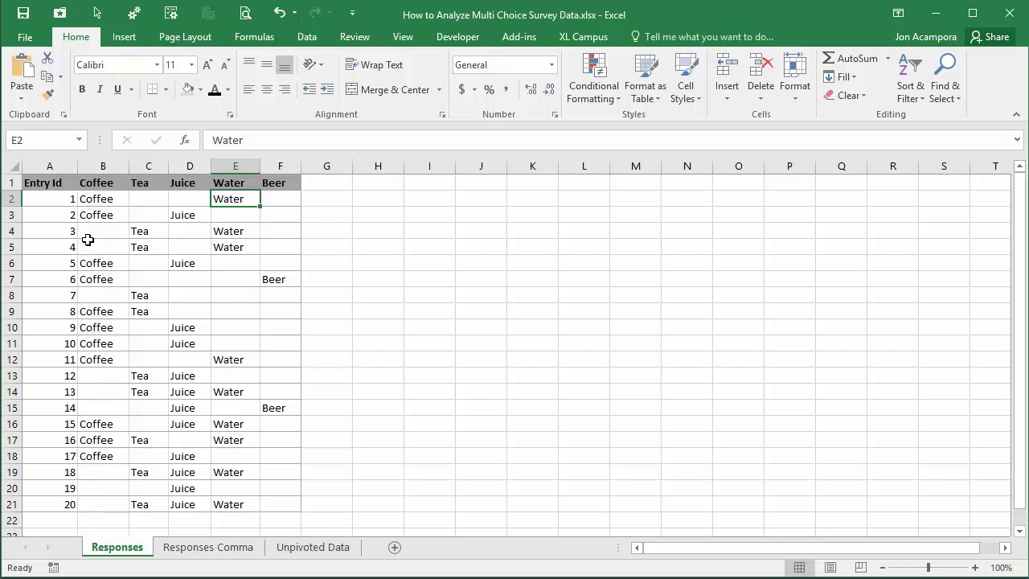
left_click(301, 547)
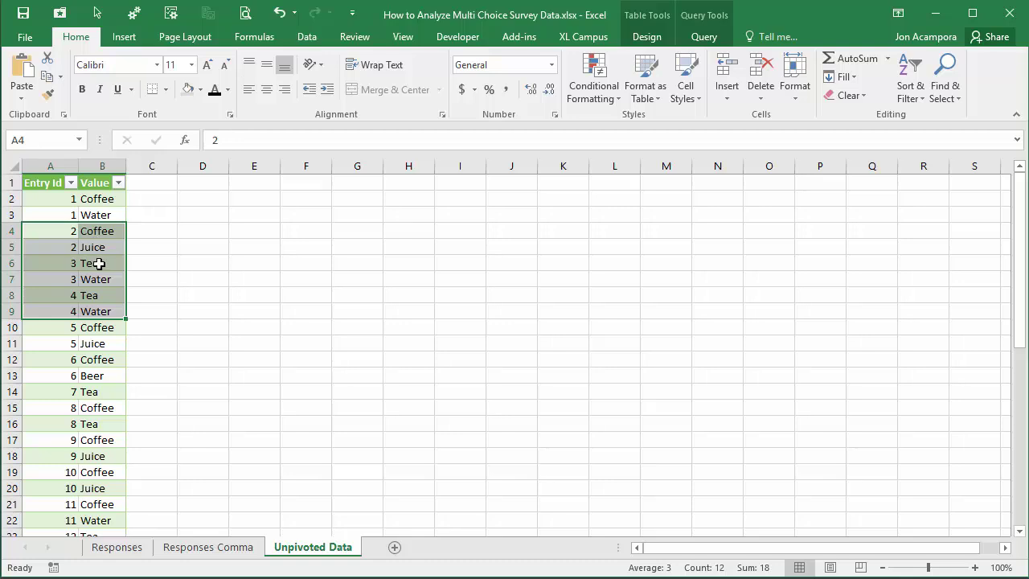
Convert the survey data in A1:F21 on the Responses sheet into a table with headers
left_click(117, 546)
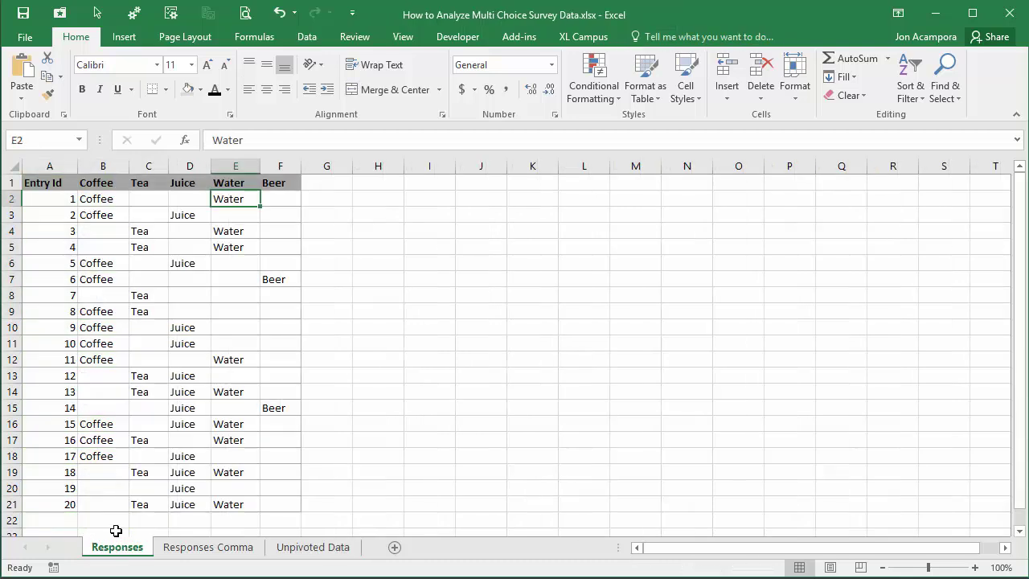
left_click(46, 202)
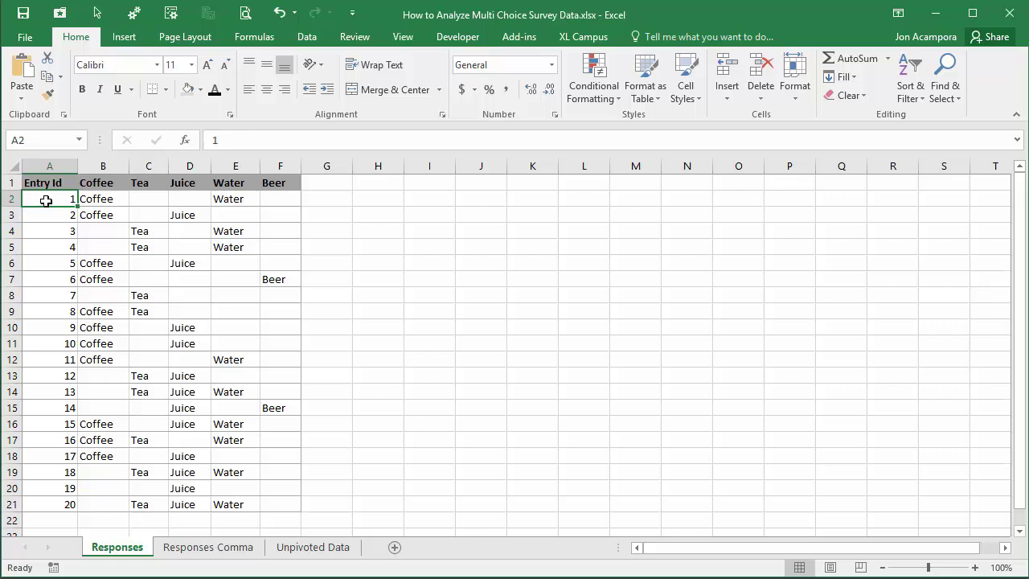
left_click(121, 39)
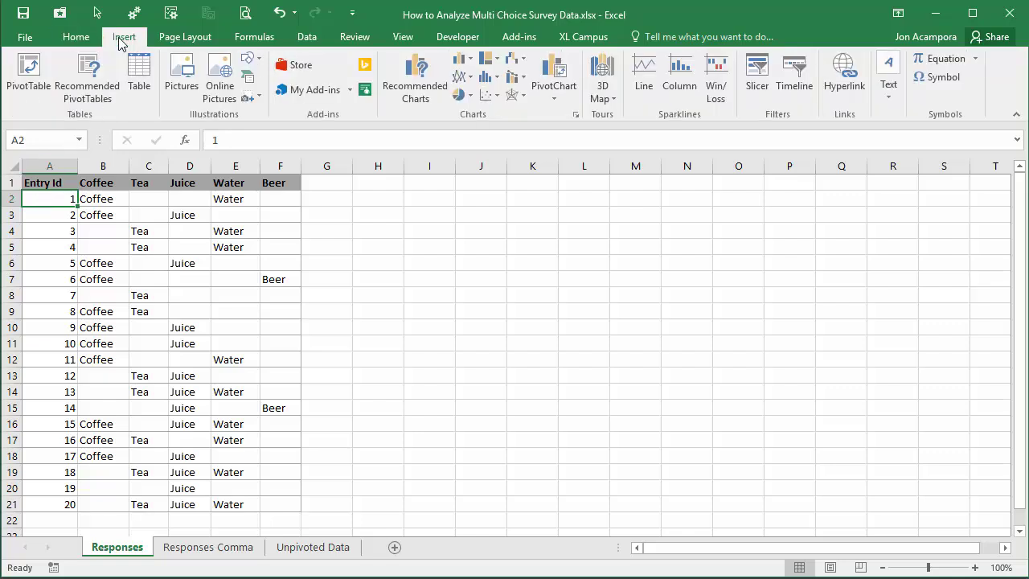
left_click(141, 79)
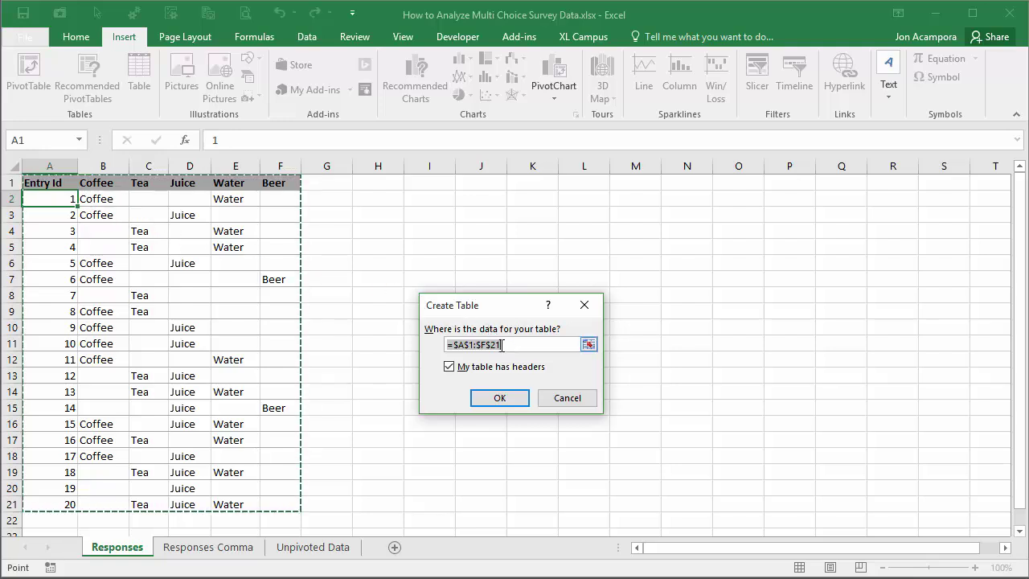
left_click(495, 397)
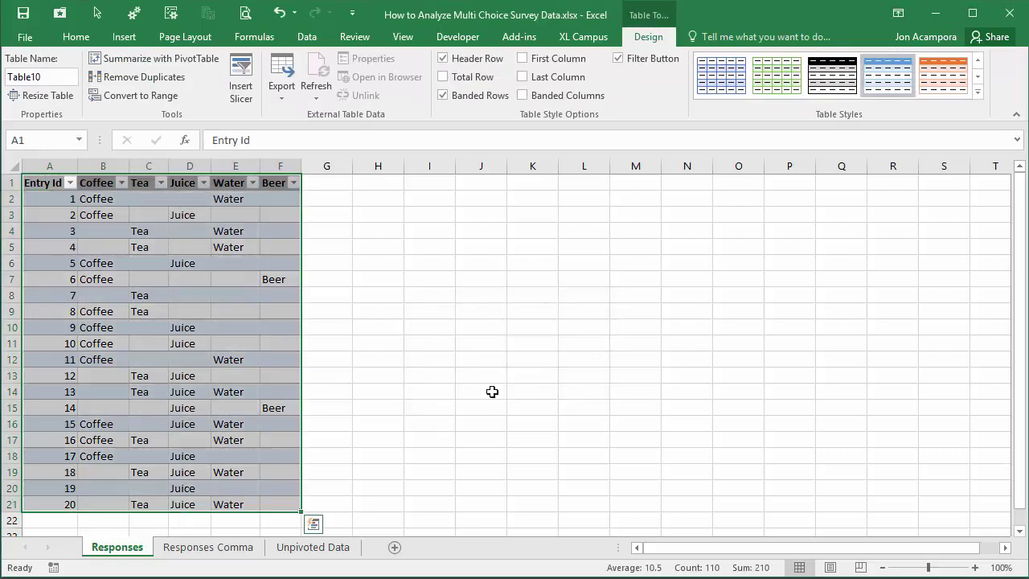
left_click(45, 199)
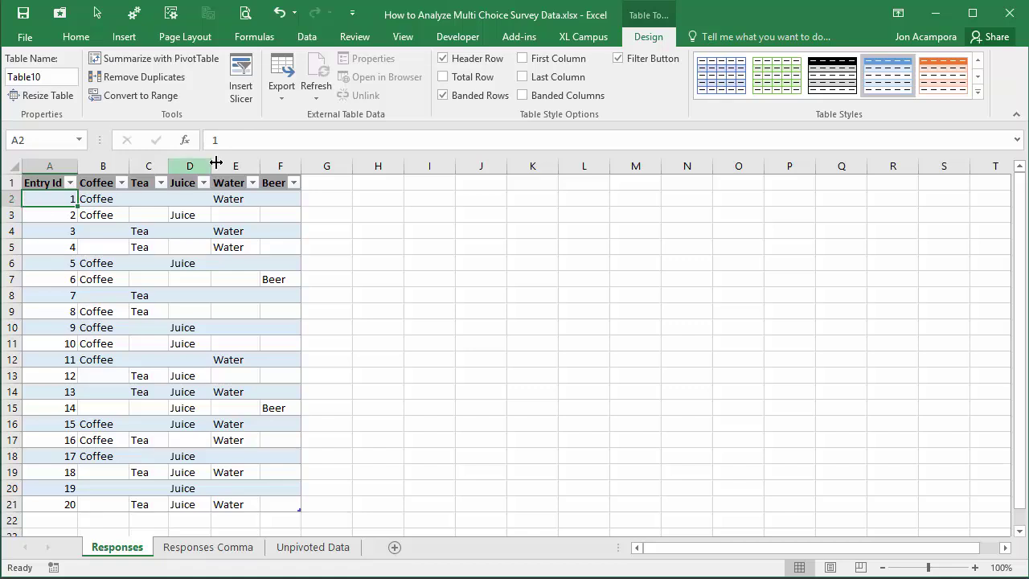
Load the Responses table into the Query Editor and unpivot the Coffee through Beer columns
left_click(305, 37)
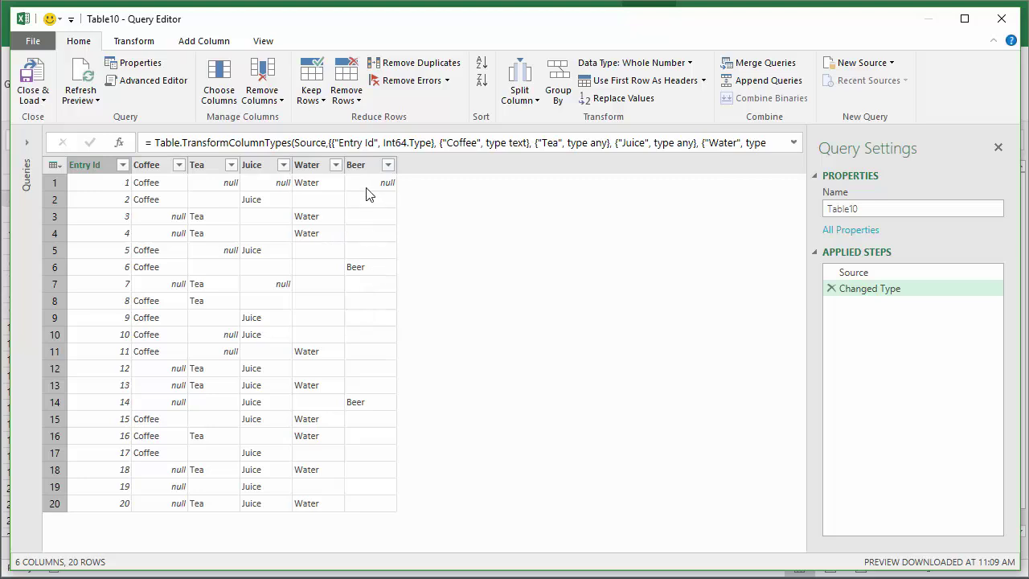
left_click(129, 41)
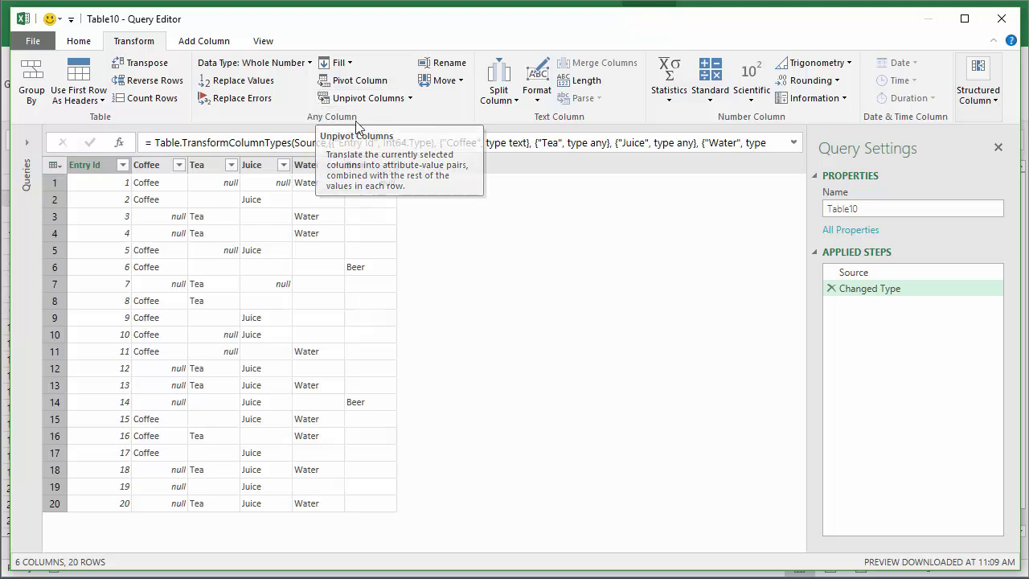
left_click(149, 165)
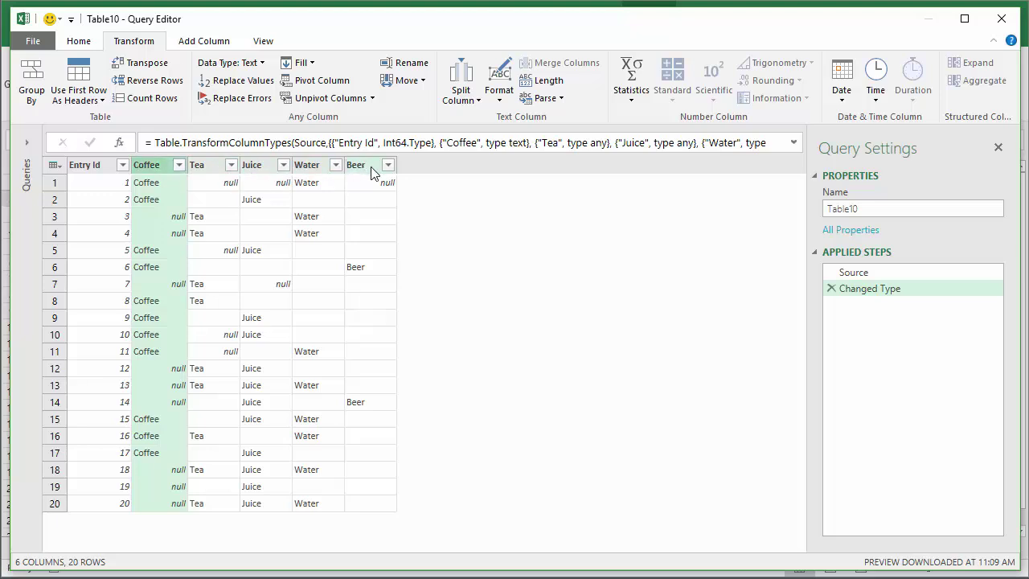
left_click(372, 166, "shift")
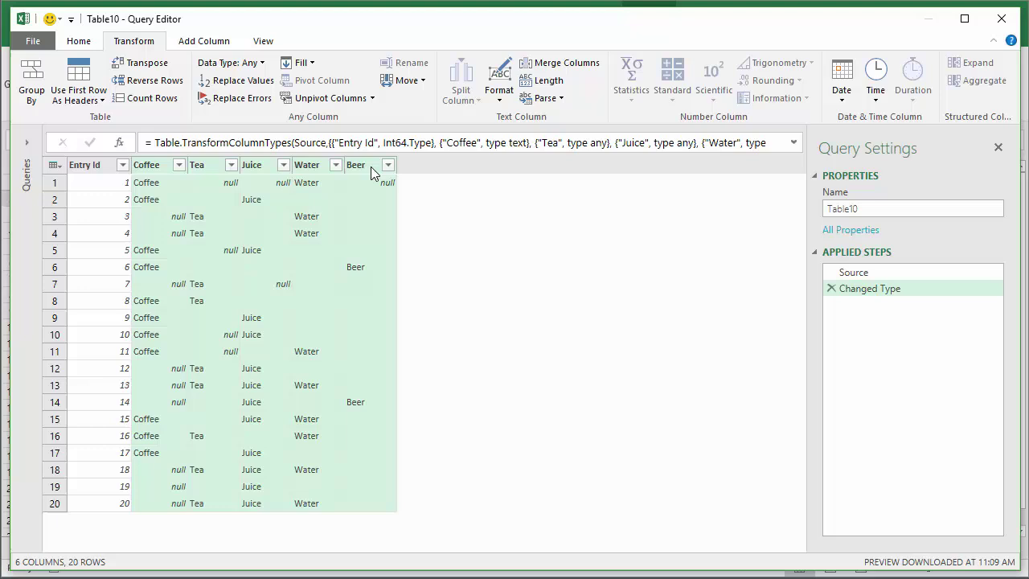
left_click(331, 100)
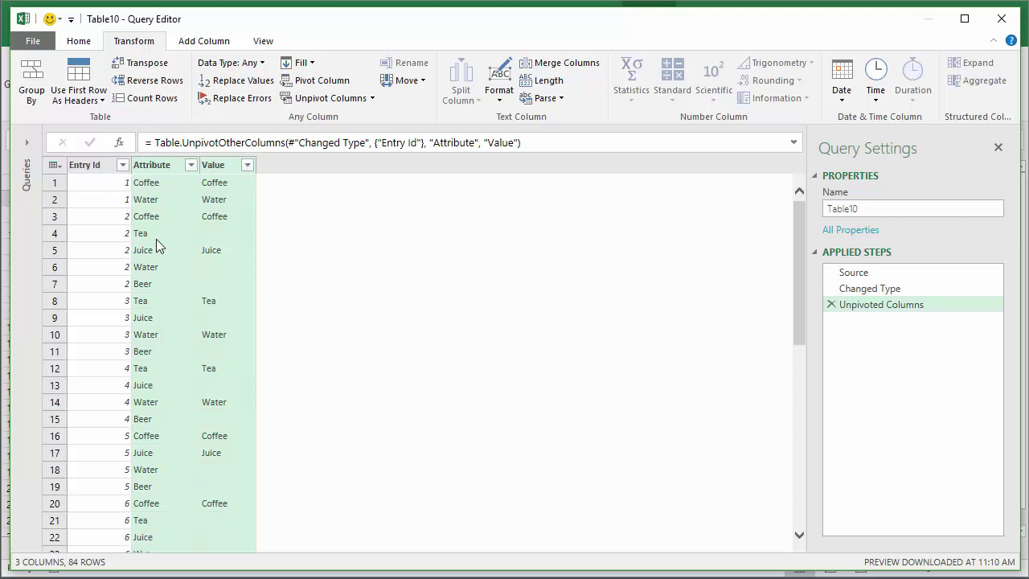
Remove the Attribute column from the unpivoted query
left_click(165, 169)
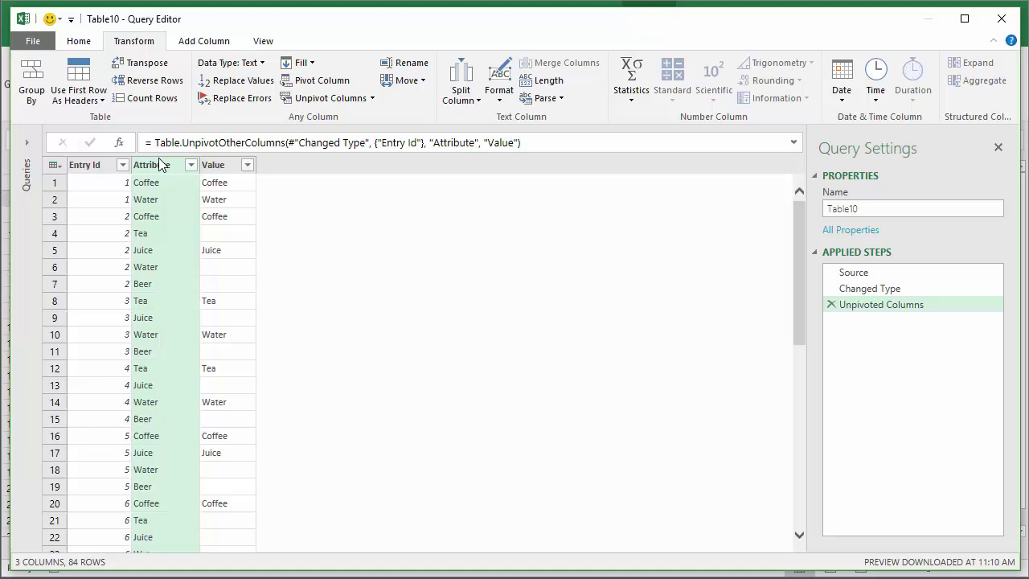
right_click(161, 166)
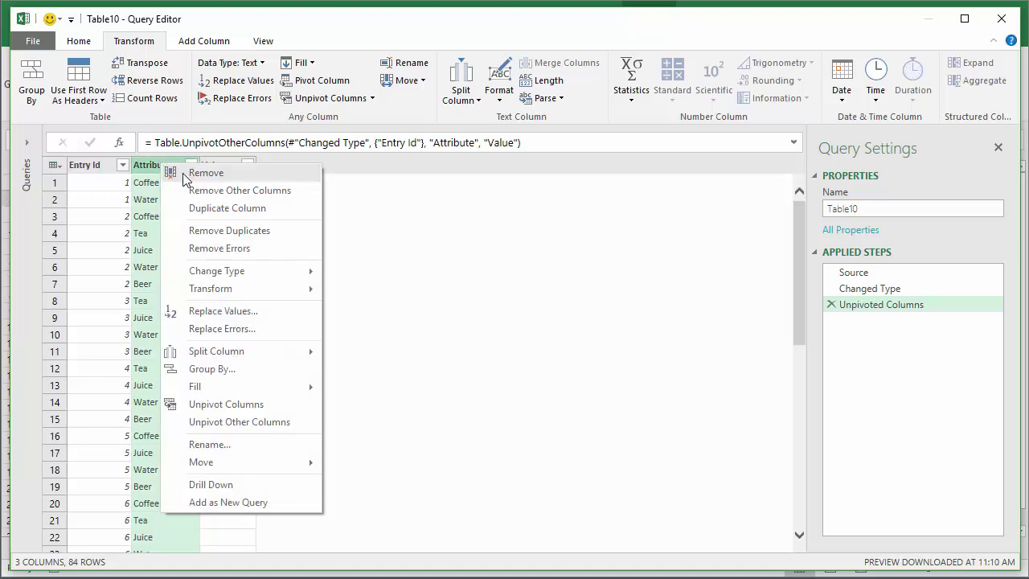
left_click(184, 174)
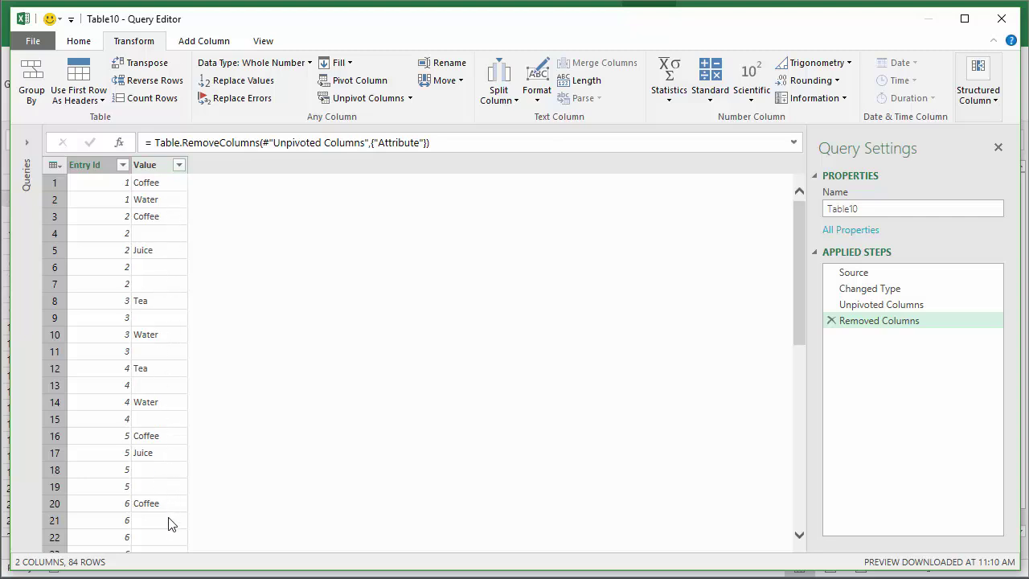
Filter the blank entries out of the query's Value column
left_click(179, 170)
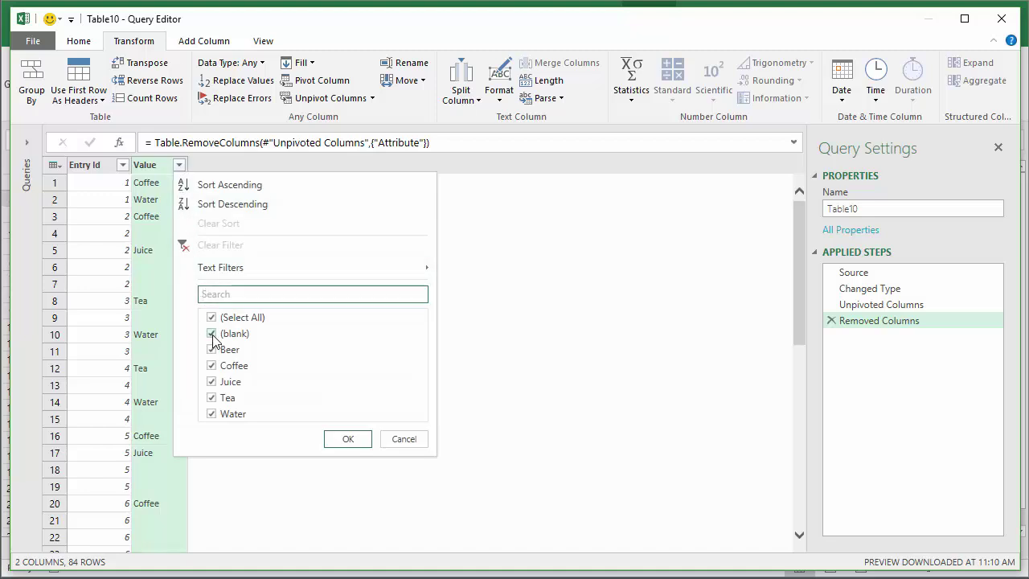
left_click(212, 332)
left_click(348, 440)
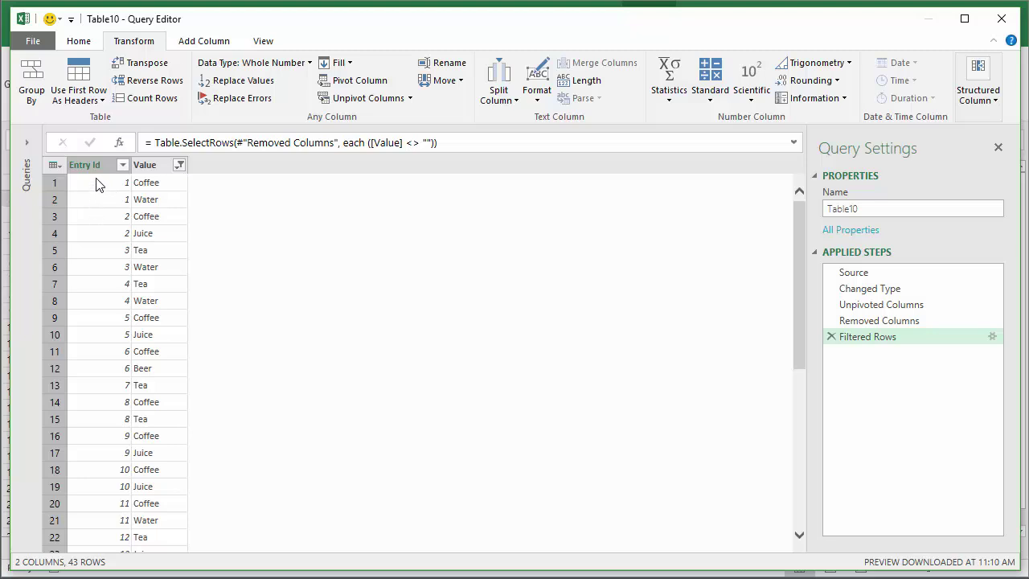
Close the query and load its results into a new worksheet, checking the first entries' rows
left_click(78, 41)
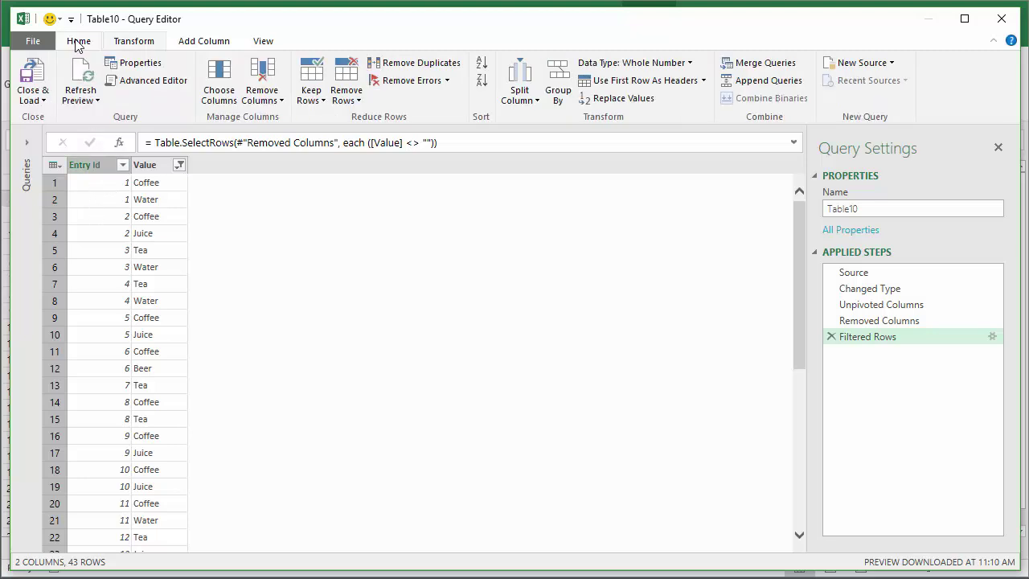
left_click(36, 77)
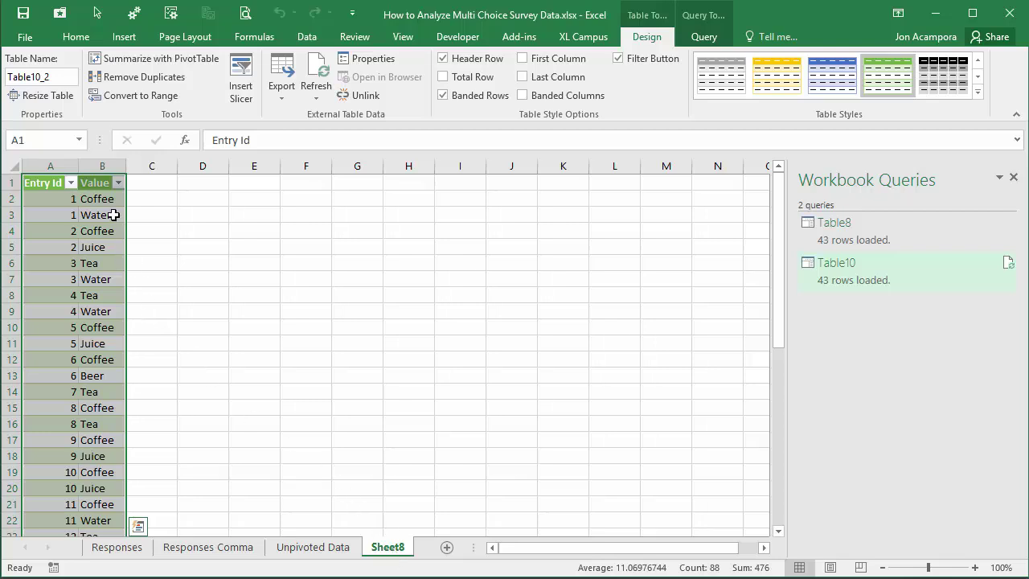
left_click_drag(69, 200, 68, 231)
left_click(68, 201)
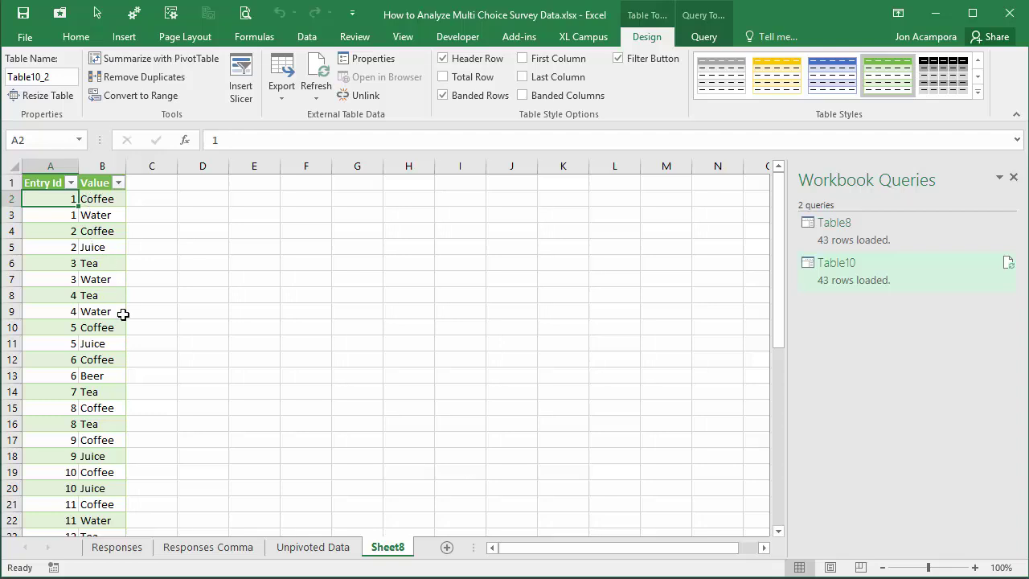
Open the Responses Comma sheet with the comma-separated survey results
left_click(229, 548)
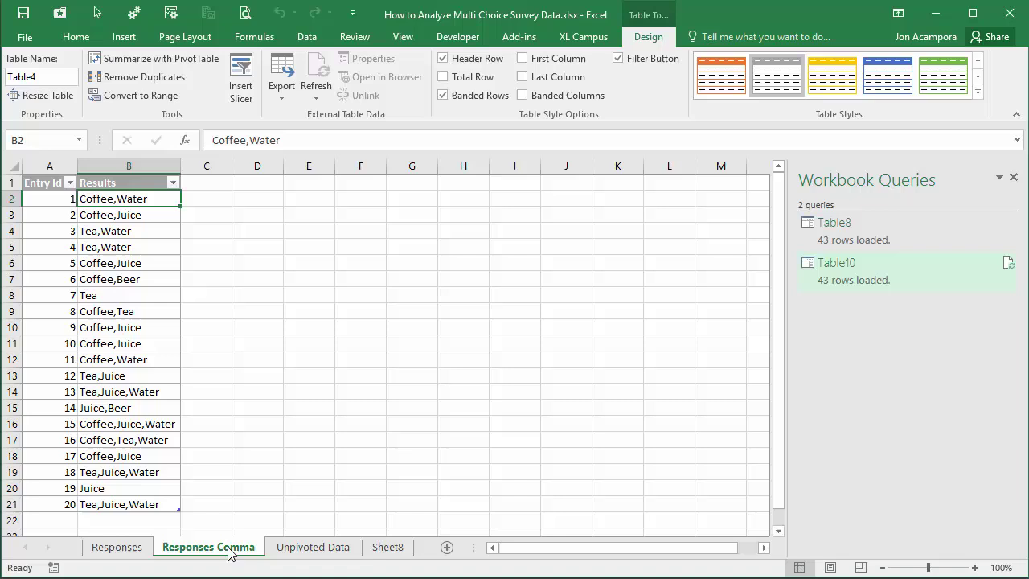